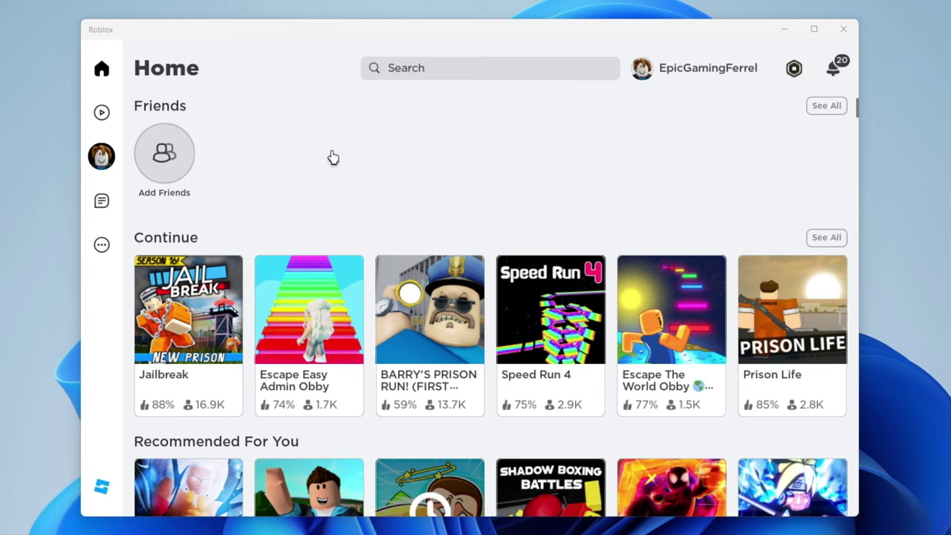
Step: Close the Roblox app window showing its Home page
click(843, 29)
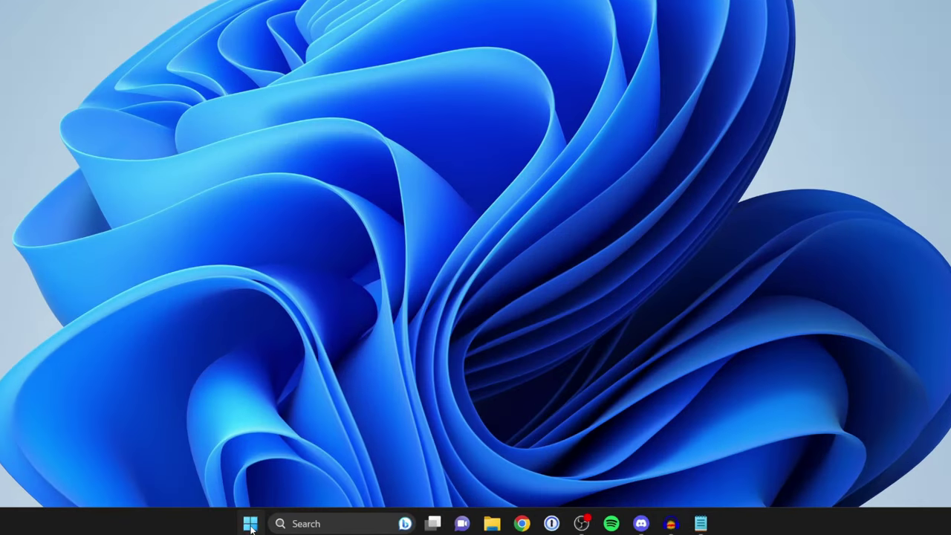
Step: Open Settings' Installed apps list and filter it with the search term 'roblox'
click(322, 524)
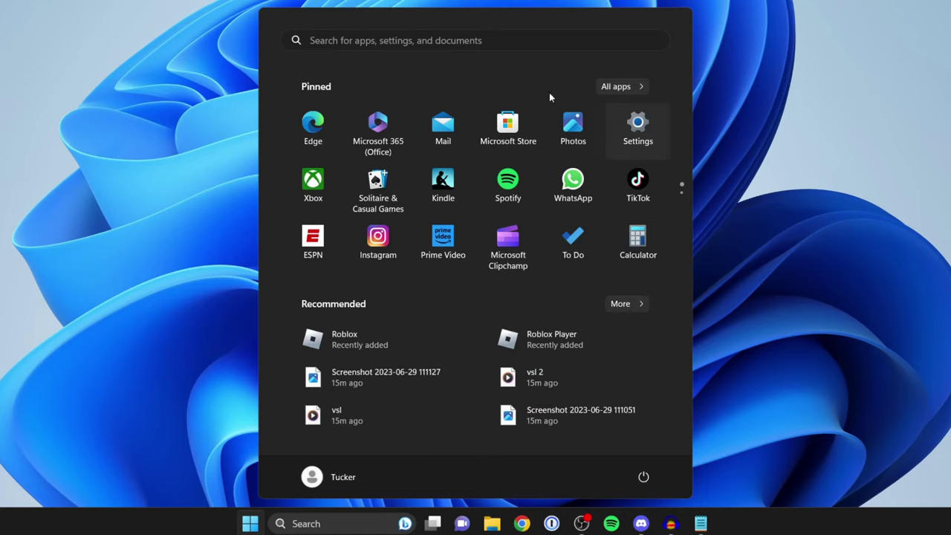
click(635, 125)
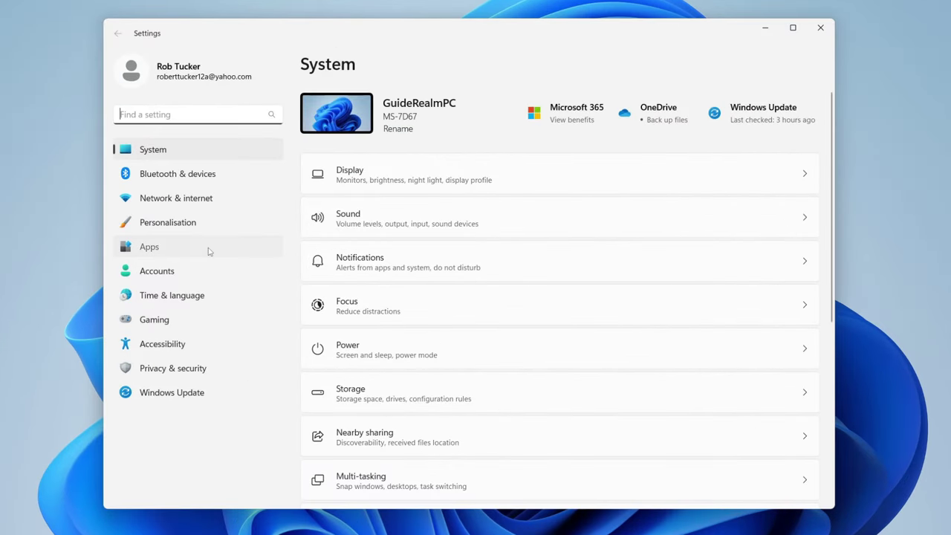
click(265, 266)
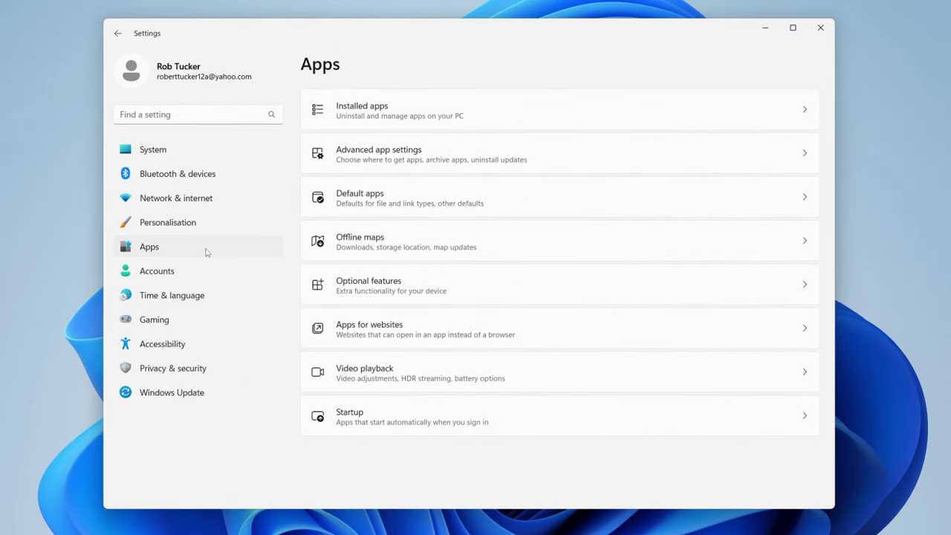
click(429, 119)
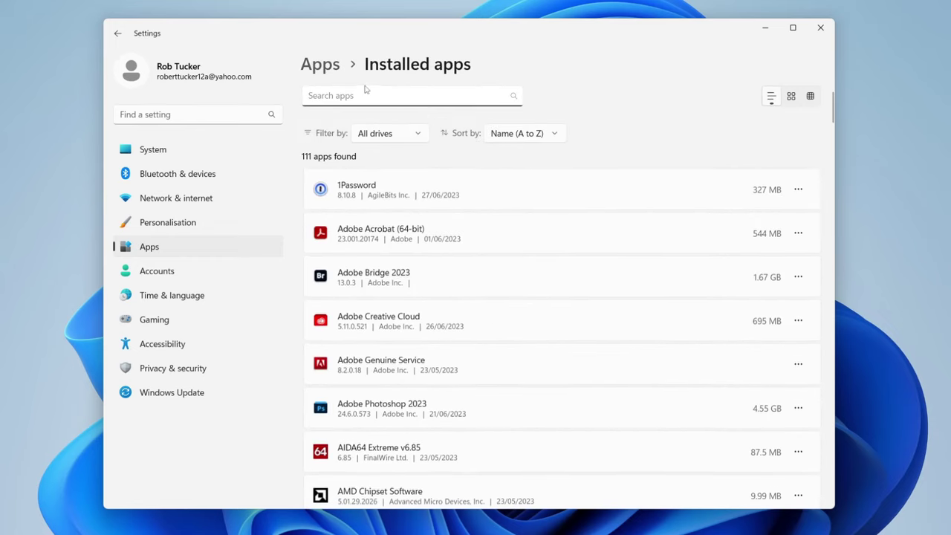
text(roblox)
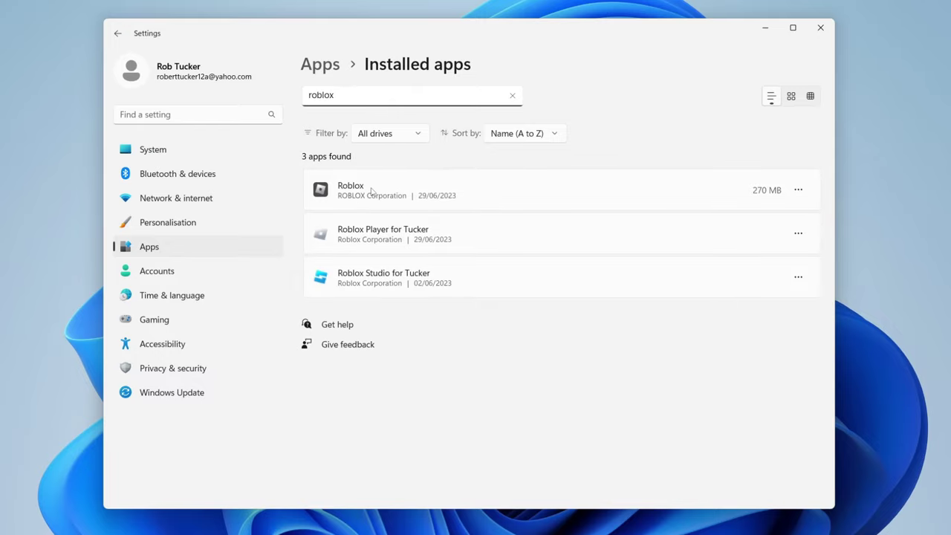
Step: Open Advanced options for the Roblox app from its menu
click(798, 190)
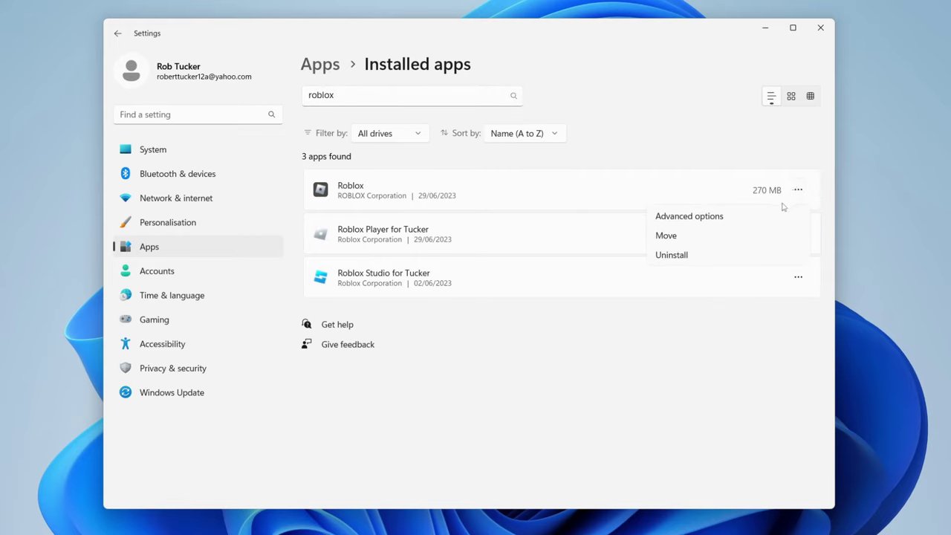
click(686, 187)
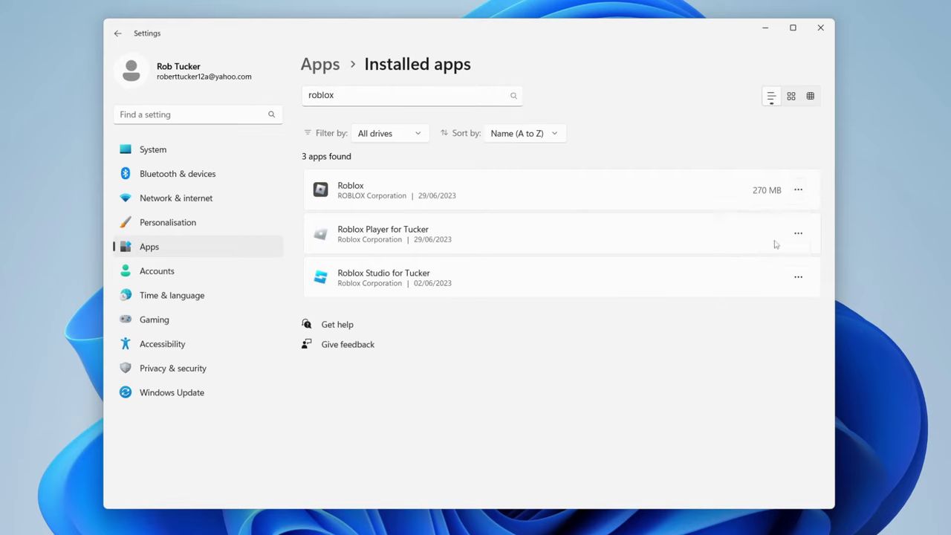
click(798, 234)
click(793, 202)
click(798, 190)
click(722, 215)
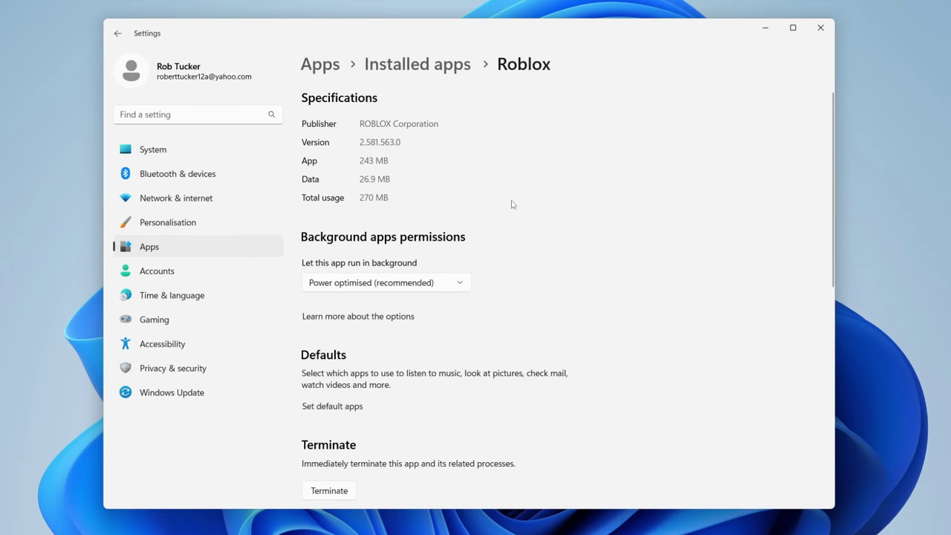
Step: Reset the Roblox app and confirm clearing its data
scroll(509, 202, down, 5)
scroll(509, 202, down, 2)
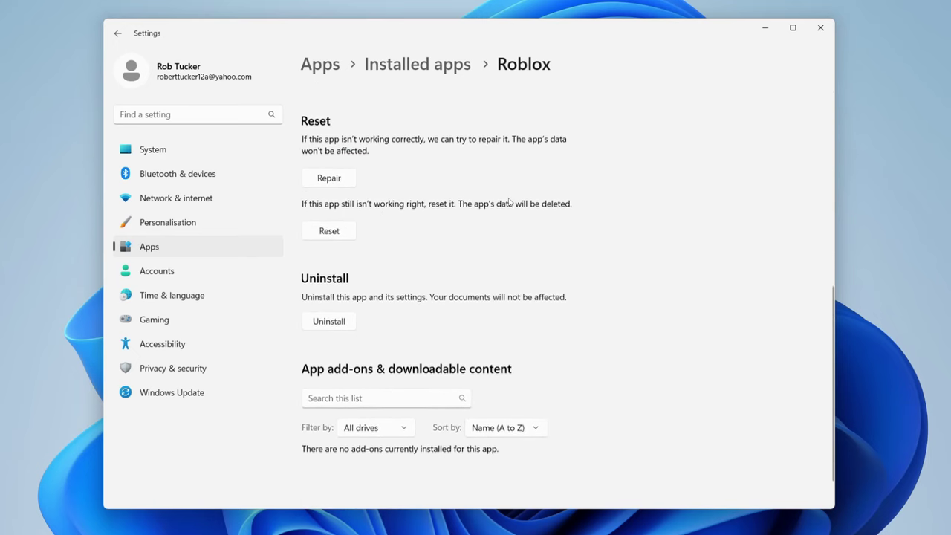
scroll(432, 120, up, 2)
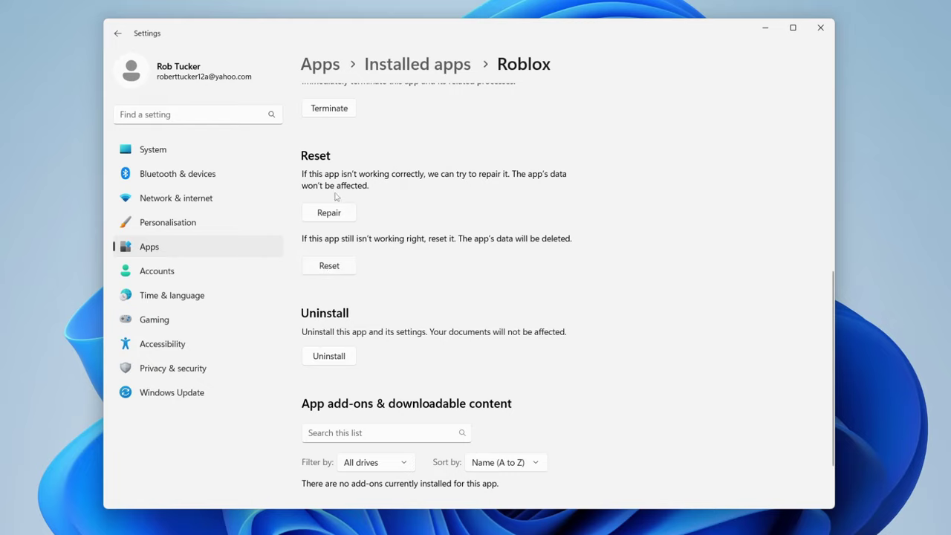
click(330, 269)
click(372, 235)
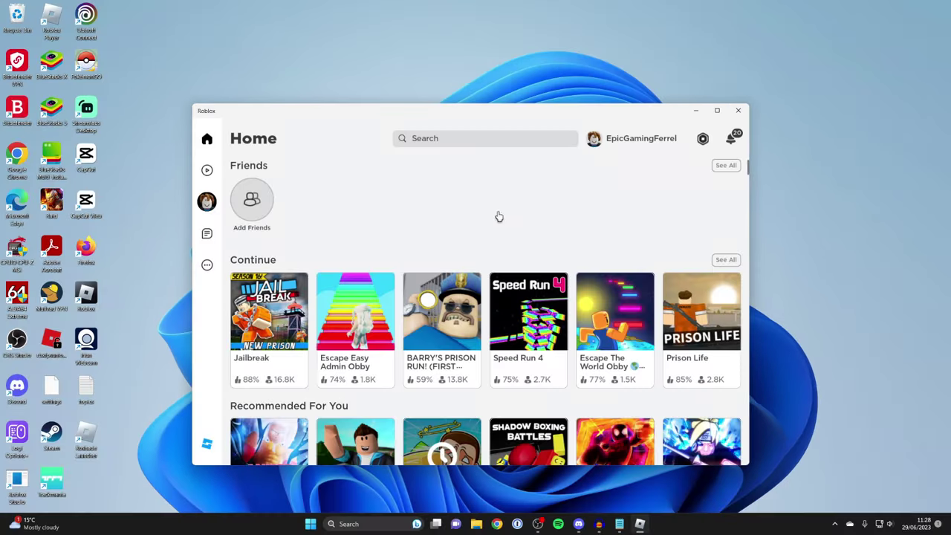
Step: Close the relaunched Roblox window
mouse_move(287, 296)
click(738, 112)
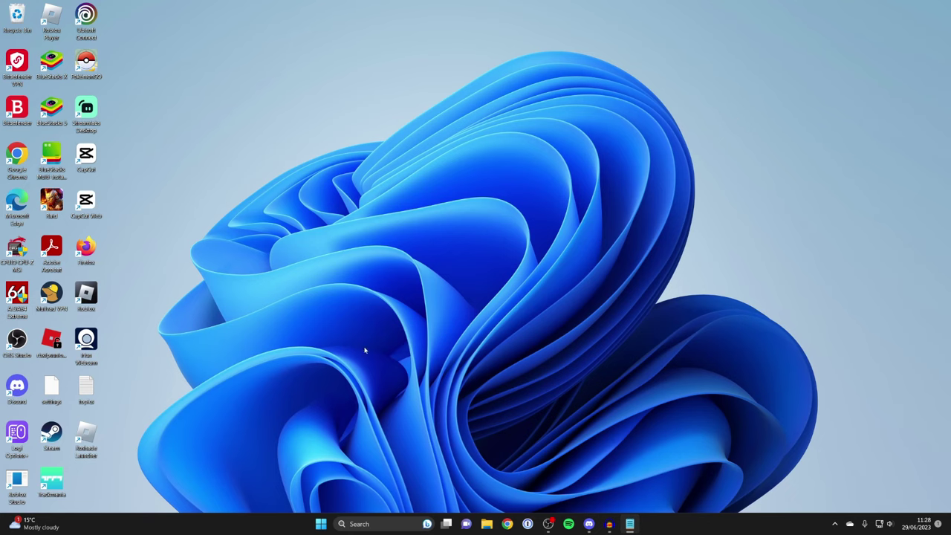
Step: Reopen Settings > Apps > Installed apps and search for 'roblox'
key(super)
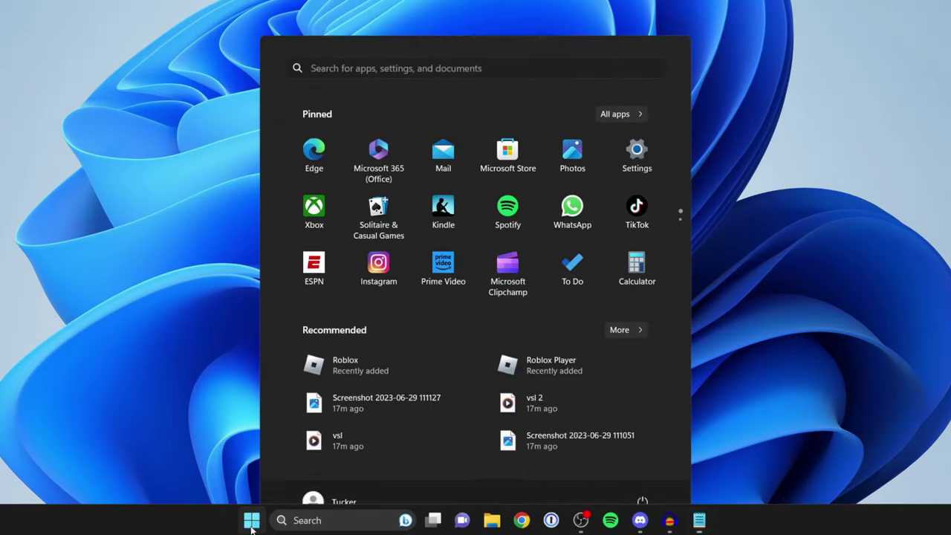
click(636, 126)
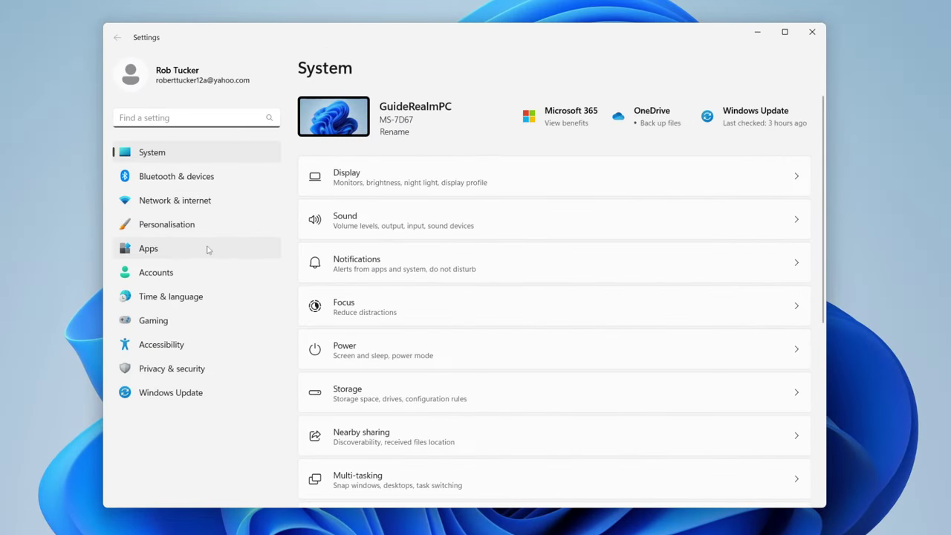
click(147, 249)
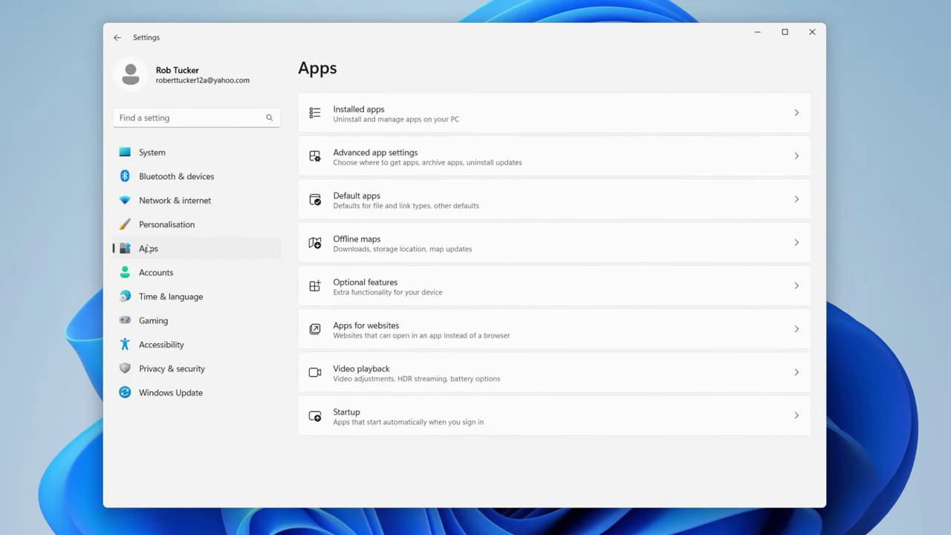
click(354, 107)
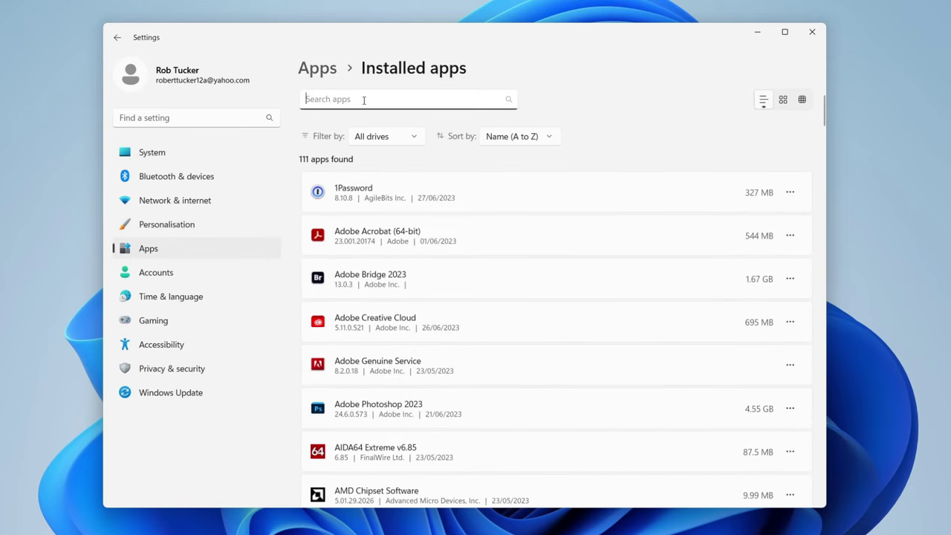
text(roblox)
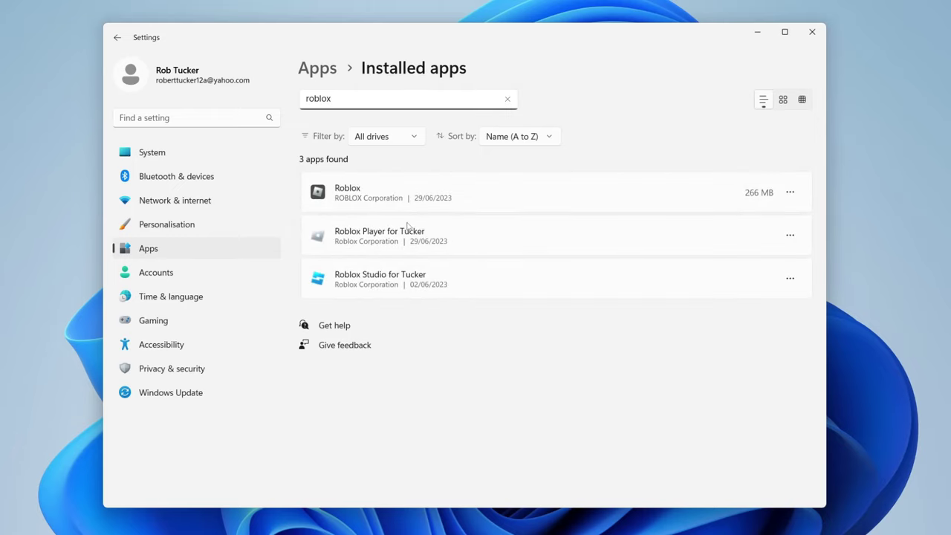
Step: Uninstall Roblox Player and dismiss the completion message
click(791, 236)
click(733, 278)
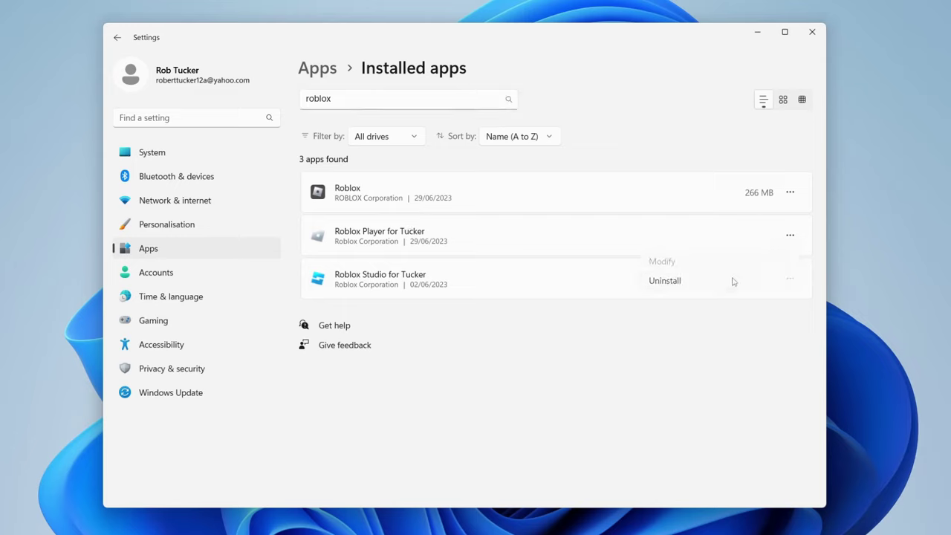
click(766, 301)
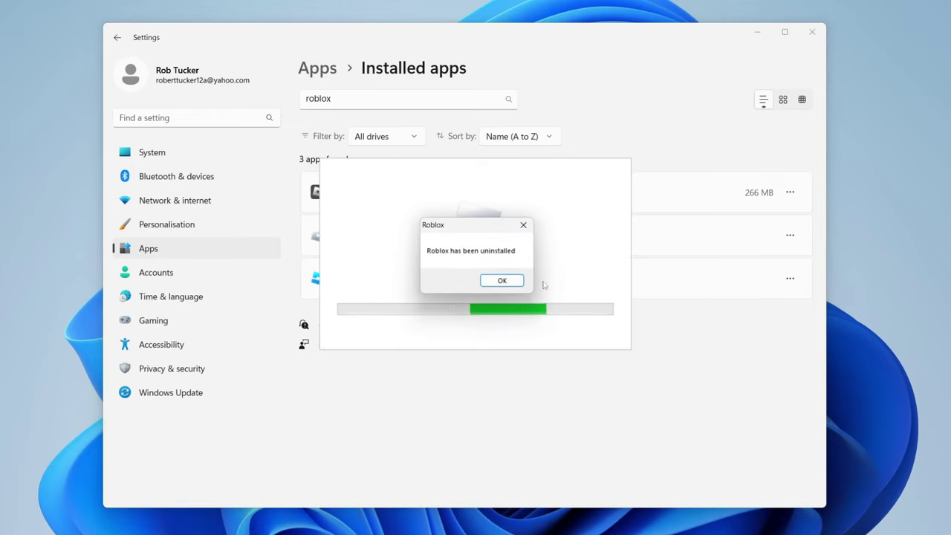
click(501, 280)
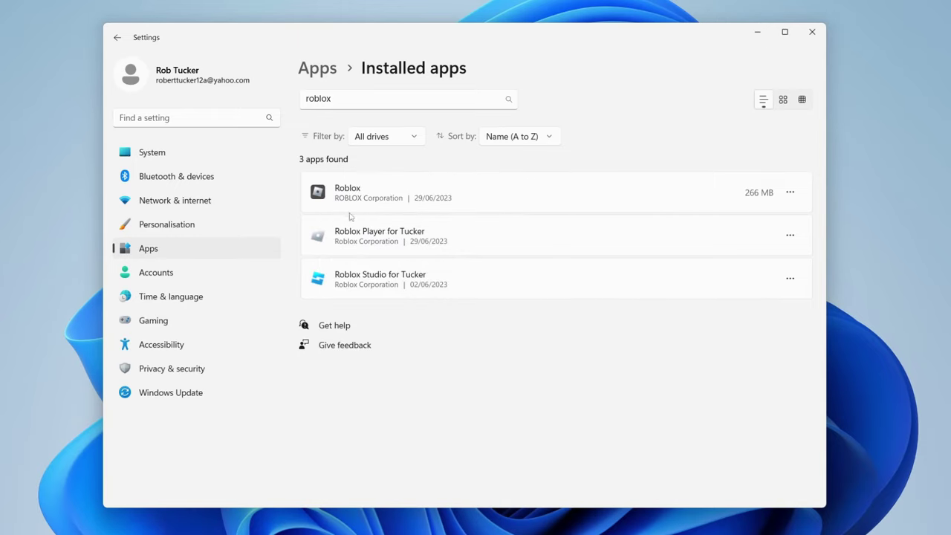
Step: Uninstall the Roblox app
click(789, 192)
click(718, 255)
click(751, 257)
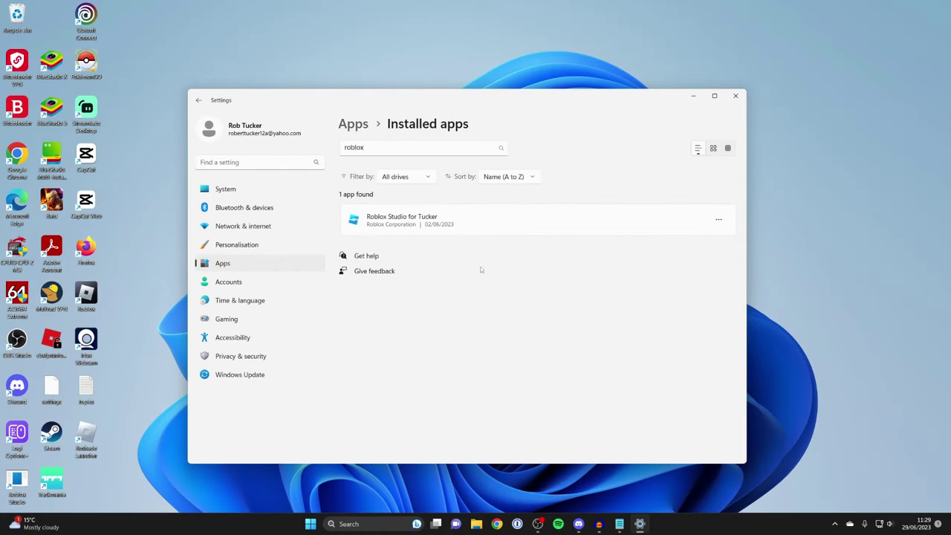
Step: Launch Microsoft Store from Windows search
click(351, 524)
text(micro)
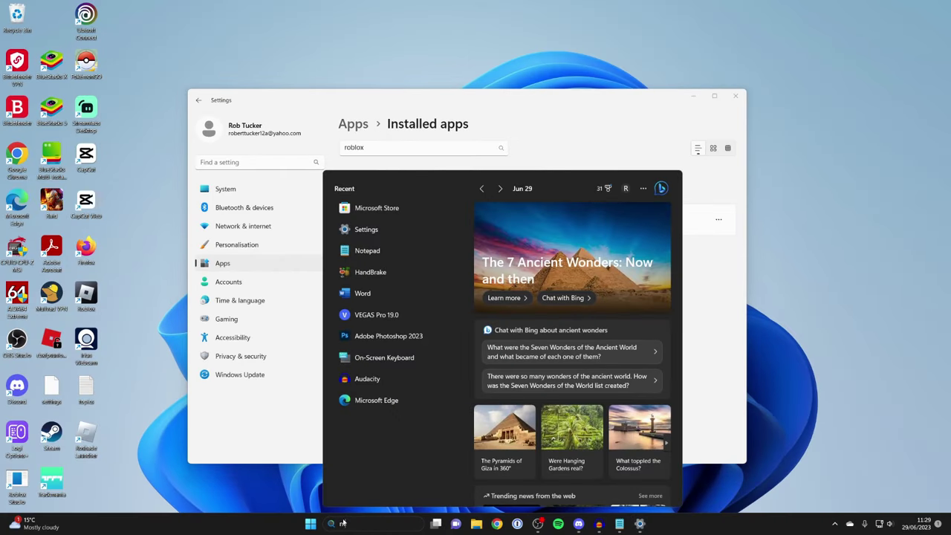
click(402, 234)
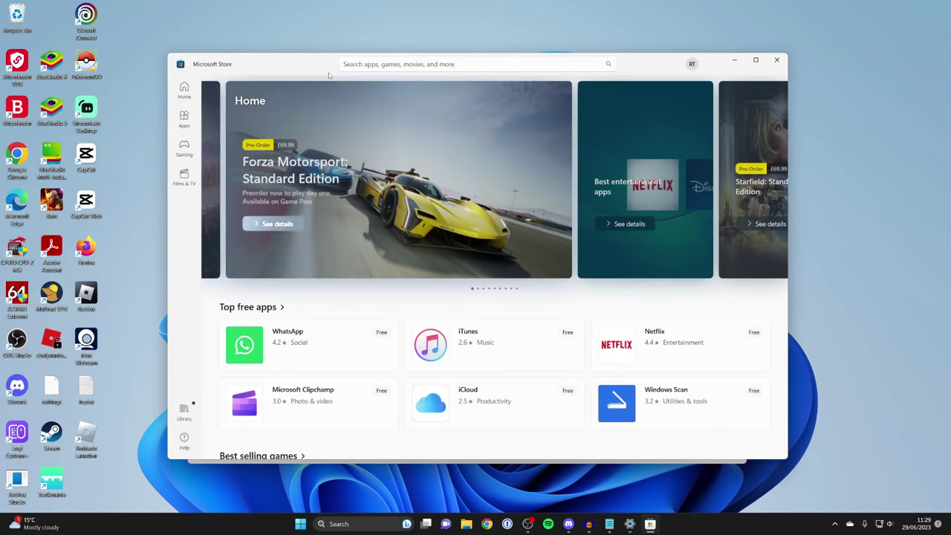
Step: Search the Store for 'roblox' and install Roblox from its product page
click(364, 65)
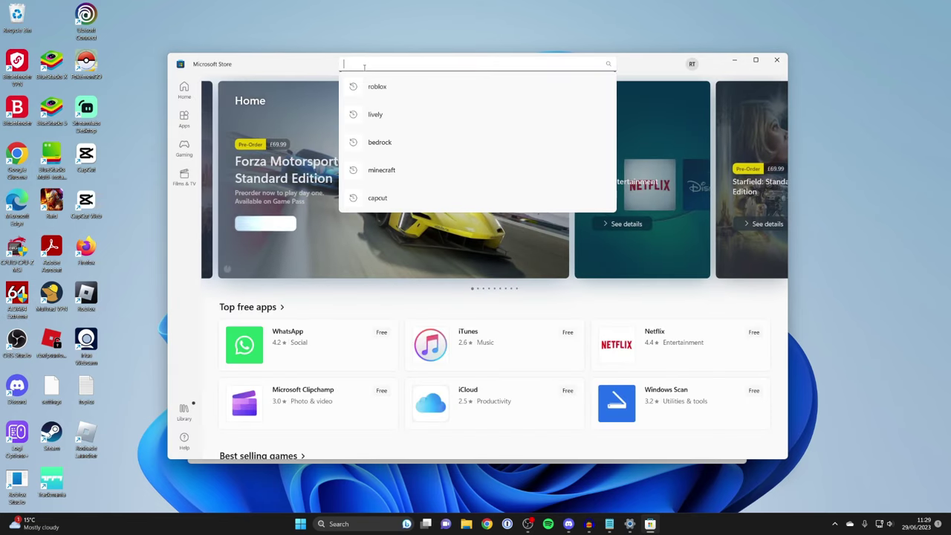
text(roblox)
key(Return)
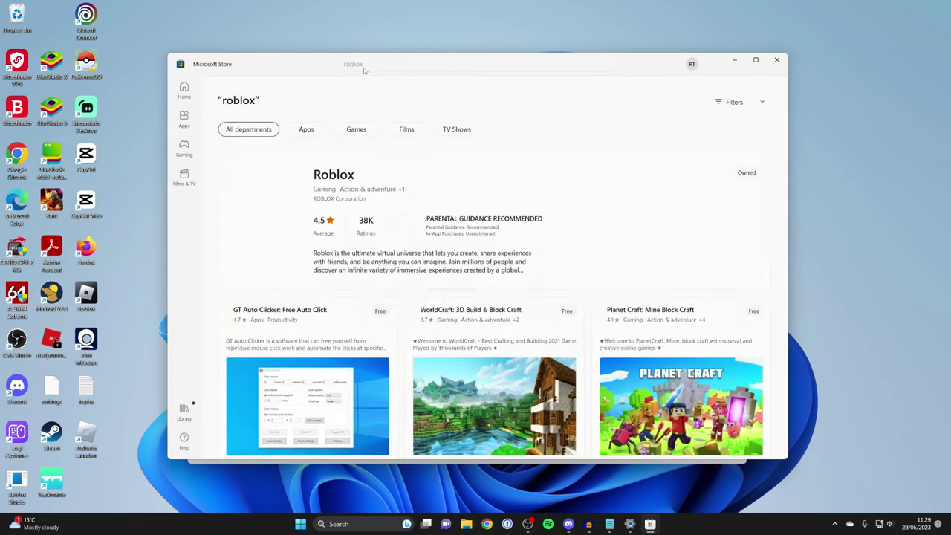
click(355, 186)
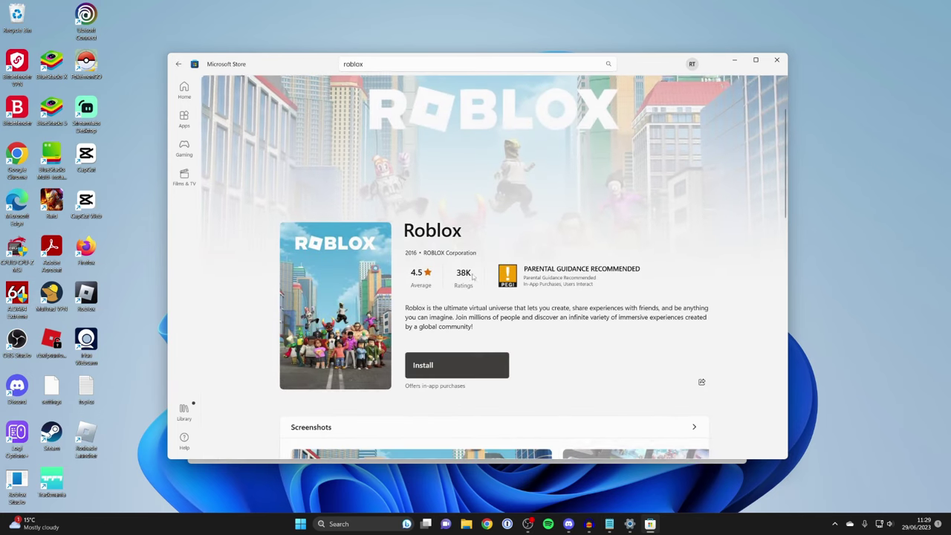
scroll(450, 361, down, 2)
click(438, 260)
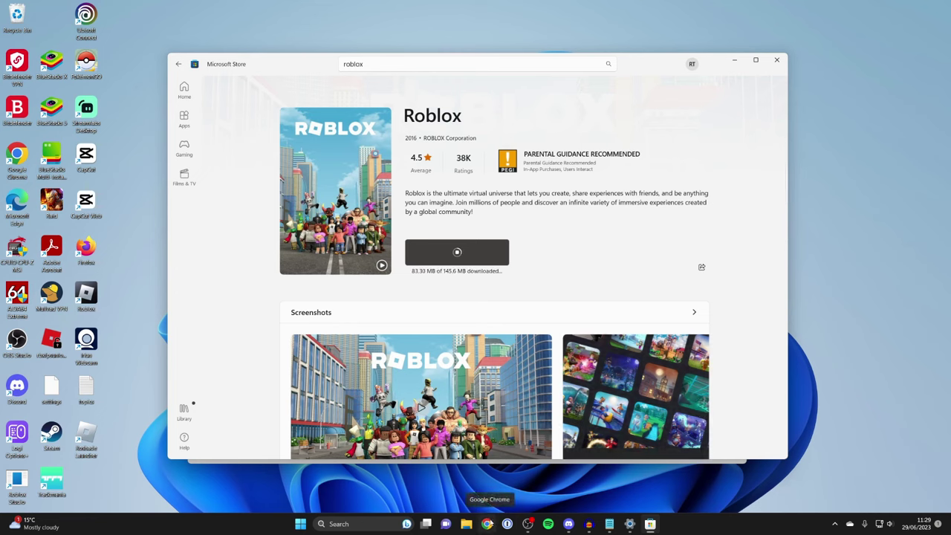
Step: Download and install Roblox Player from Chrome's Jailbreak game page
click(487, 523)
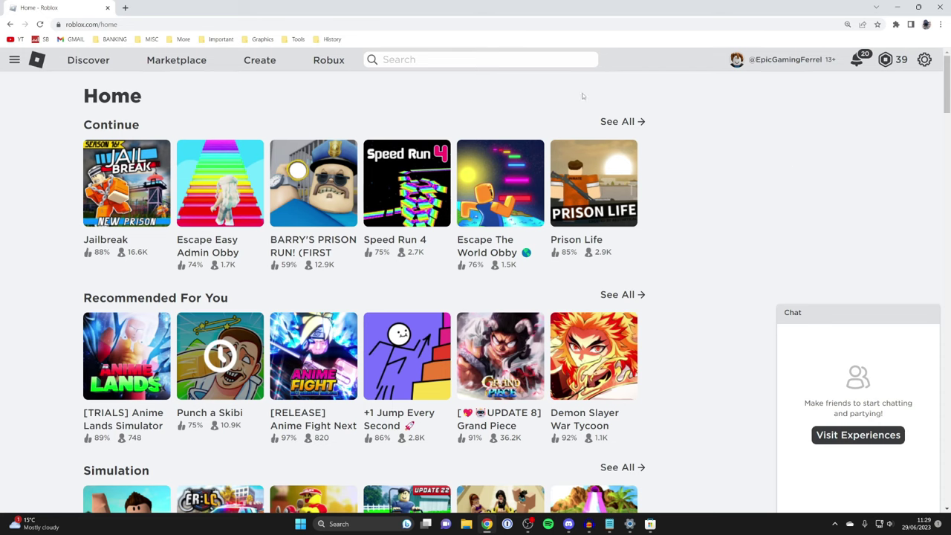
click(96, 191)
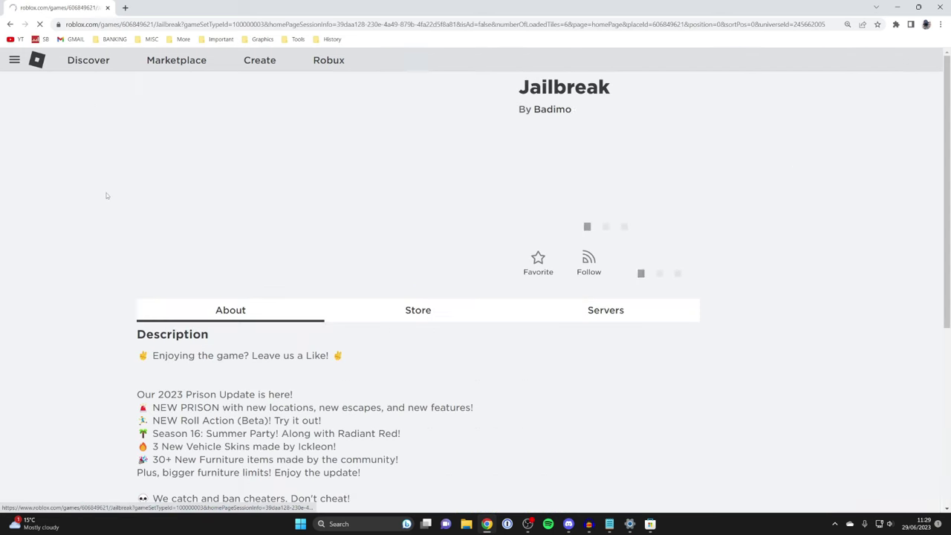
click(556, 241)
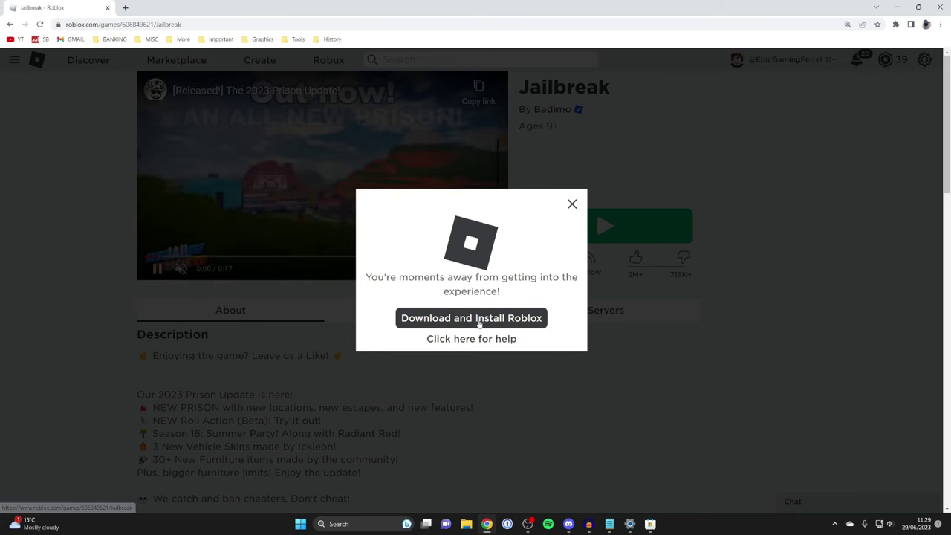
click(480, 319)
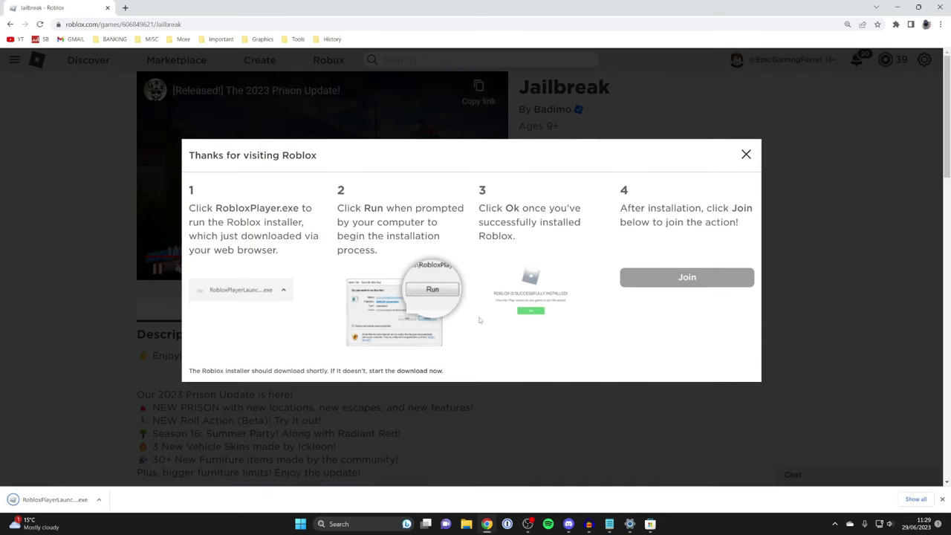
click(78, 498)
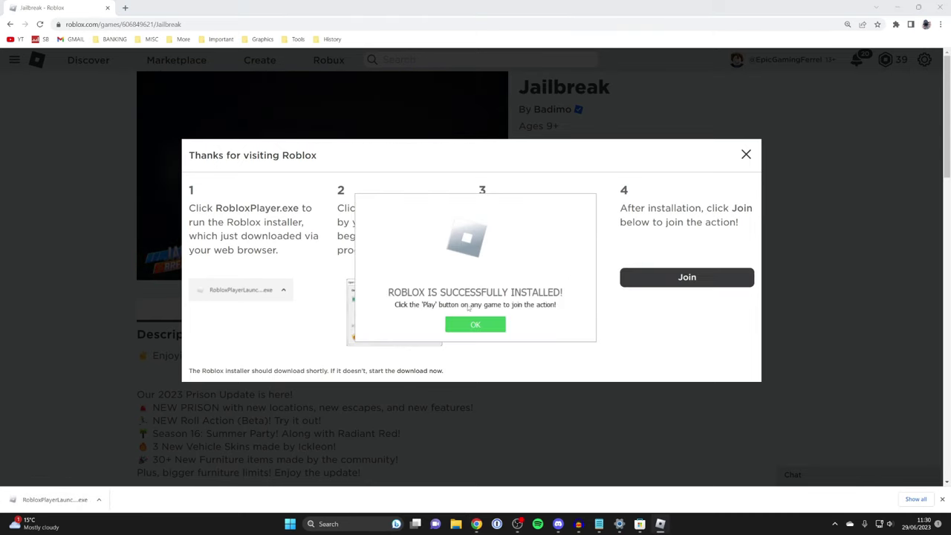
click(475, 325)
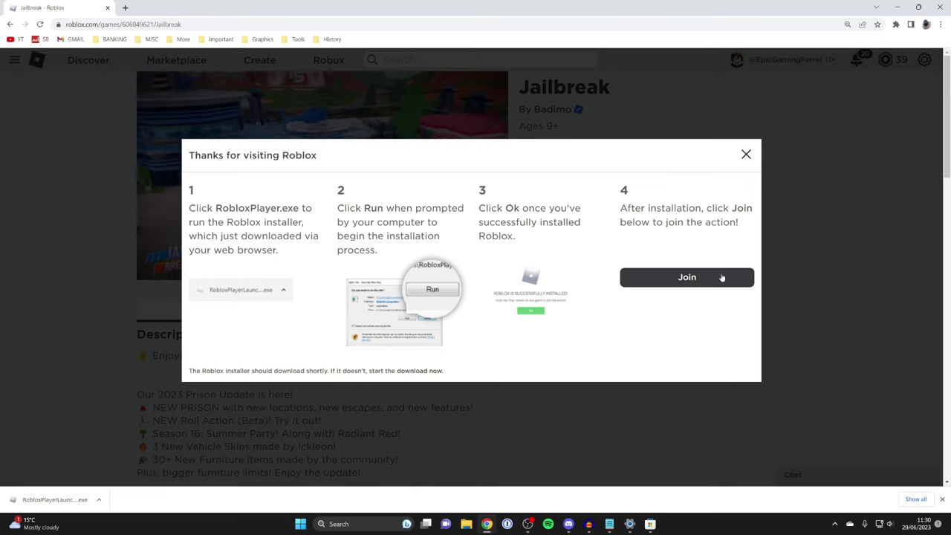
Step: Join the Jailbreak game and adjust the system volume
click(704, 290)
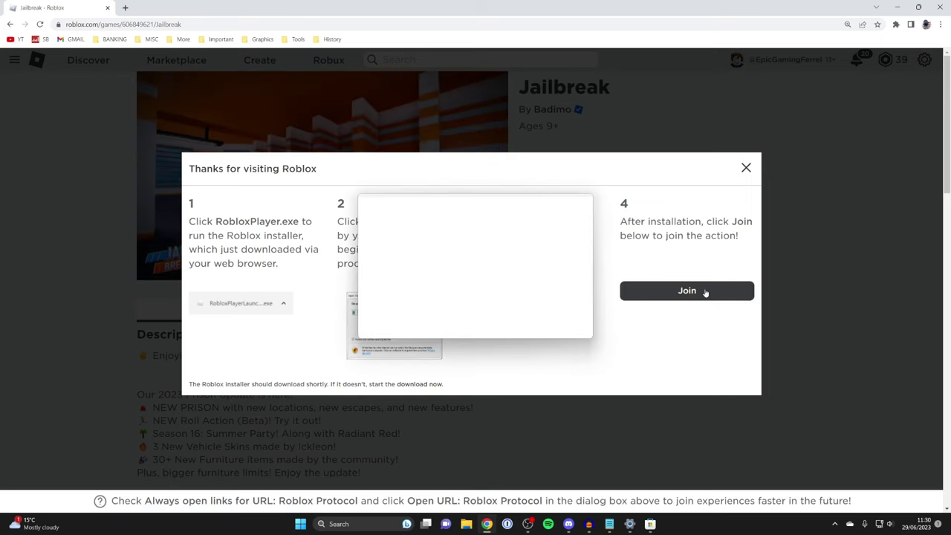
key(XF86AudioLowerVolume)
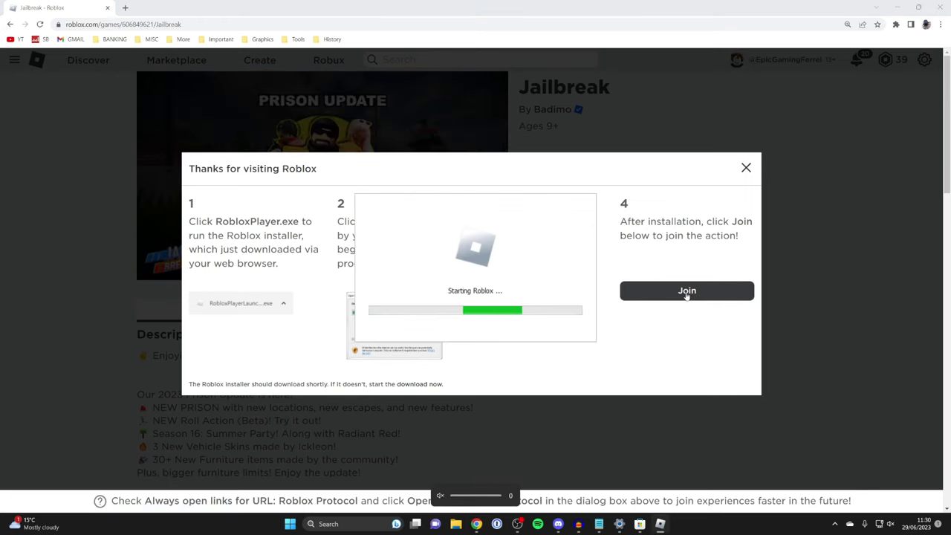
key(XF86AudioRaiseVolume)
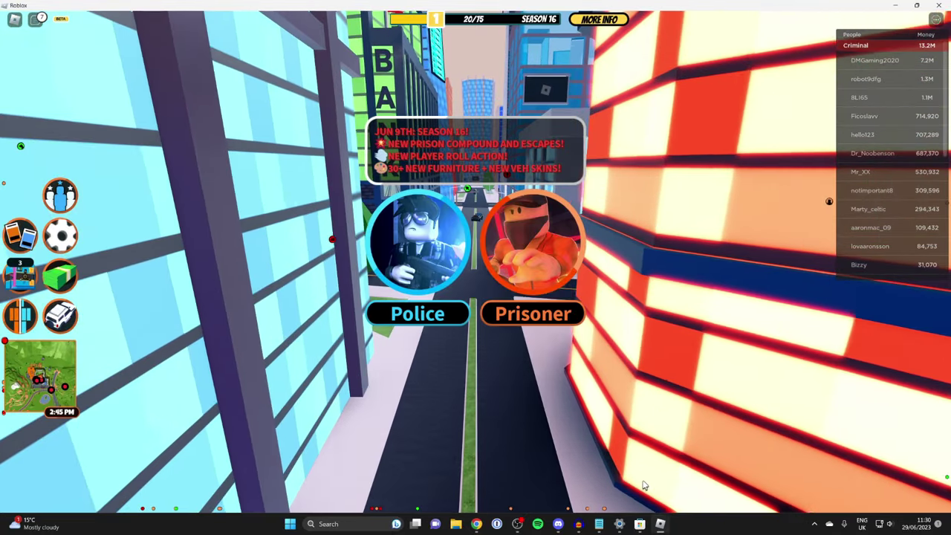
Step: Minimise Microsoft Store and close the Jailbreak game window
click(639, 524)
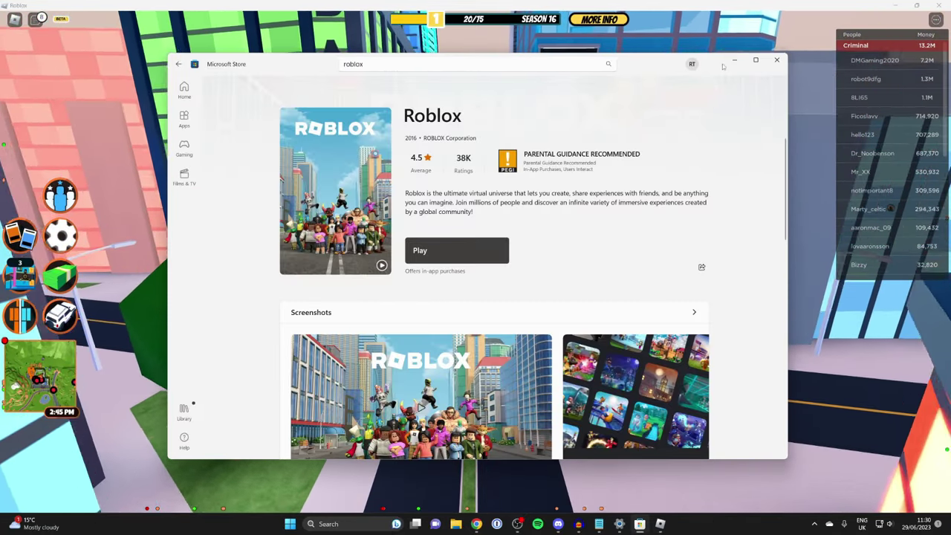
click(734, 60)
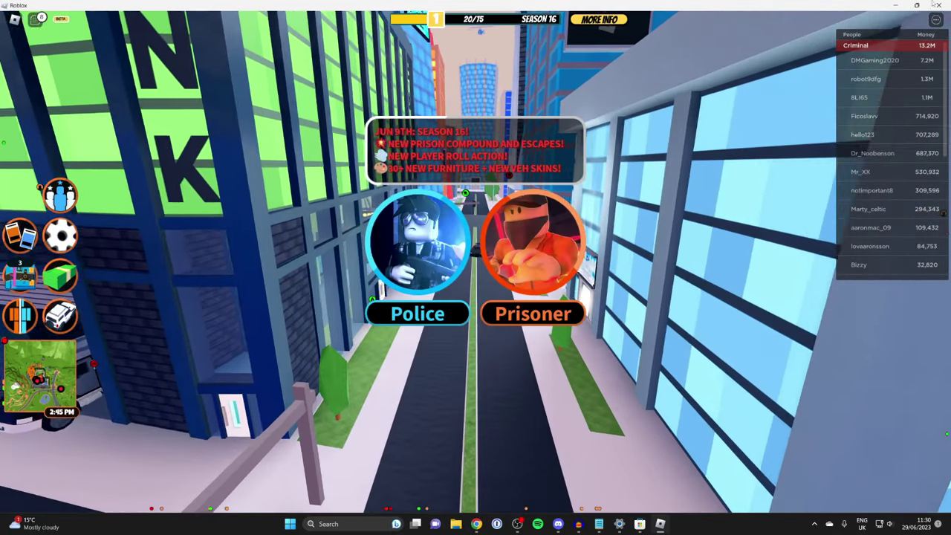
click(938, 5)
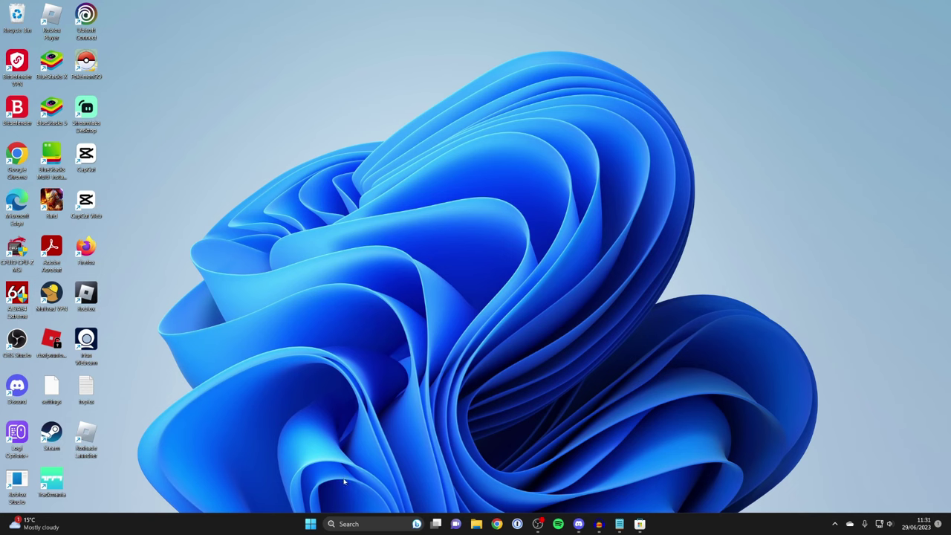
Step: Open the Start menu, view the power options, then dismiss them
click(311, 524)
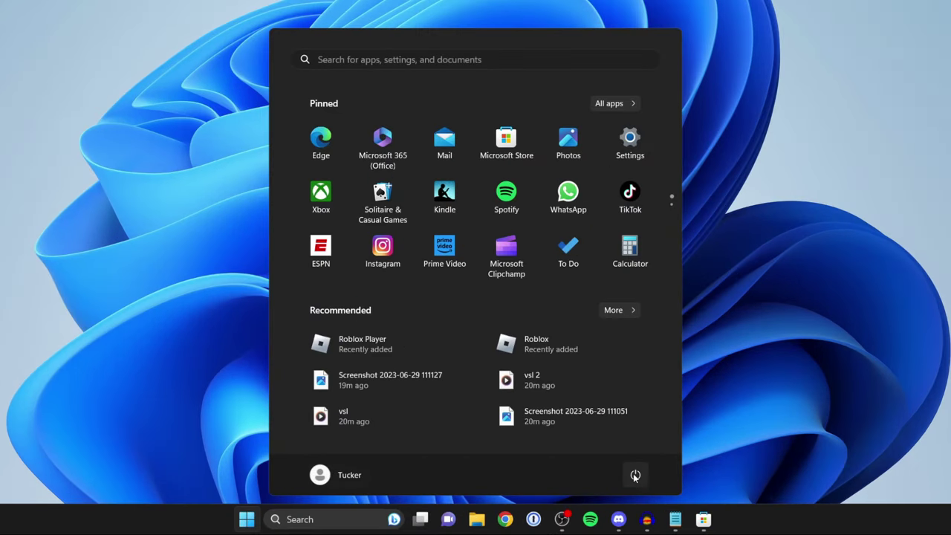
click(635, 477)
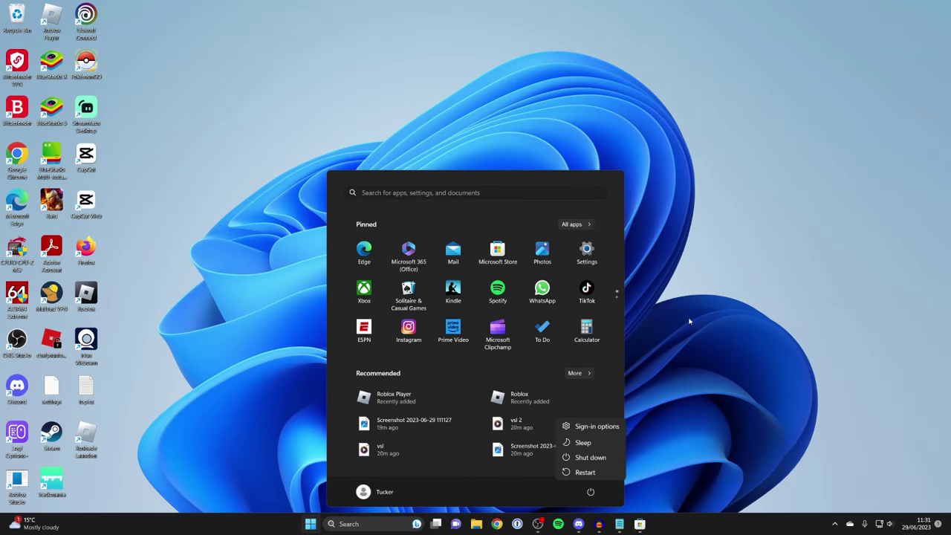
key(Escape)
key(Escape)
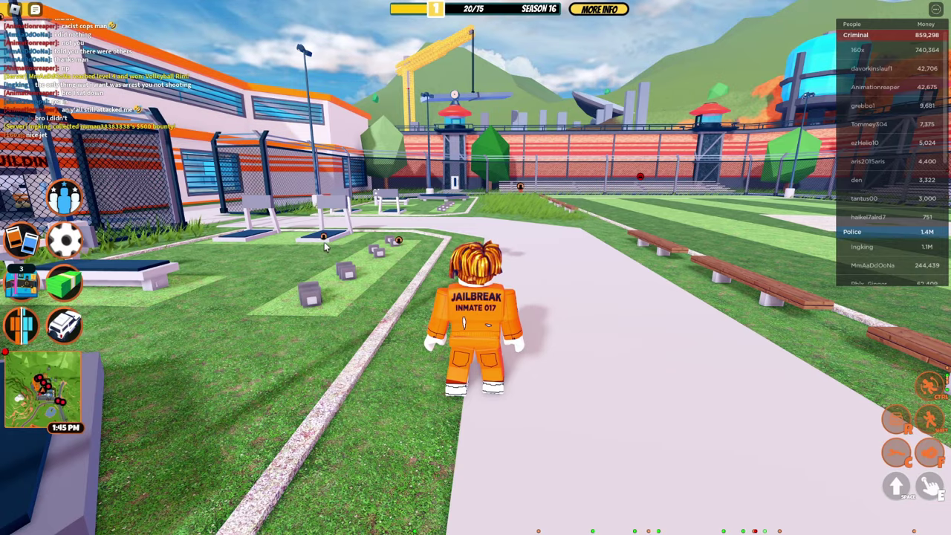
Step: Move the Inmate 017 prisoner across the Jailbreak yard toward the Main Building using W and S
key(w)
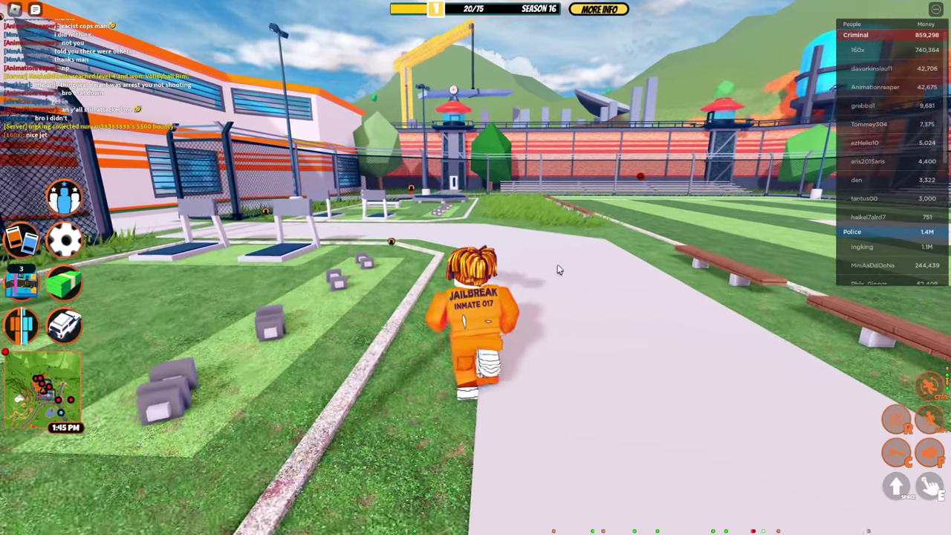
key(s)
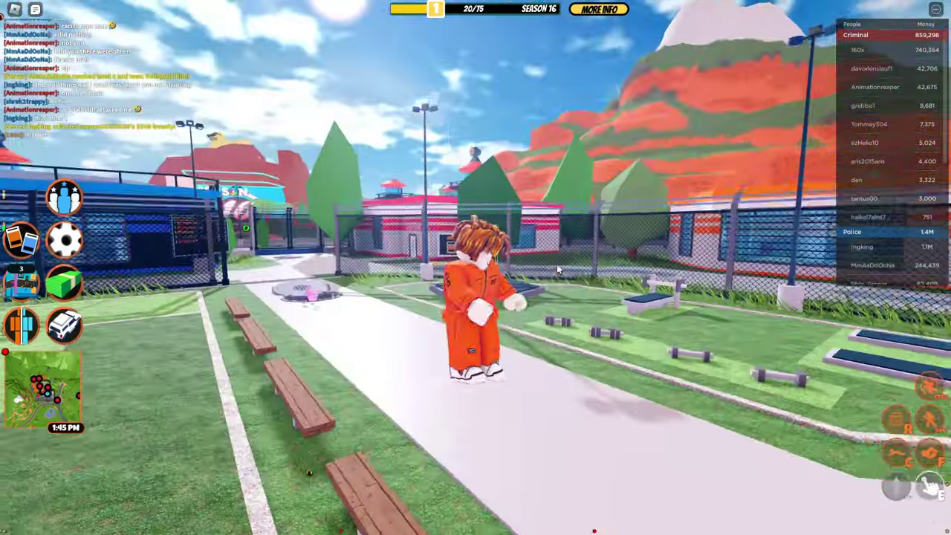
key(s)
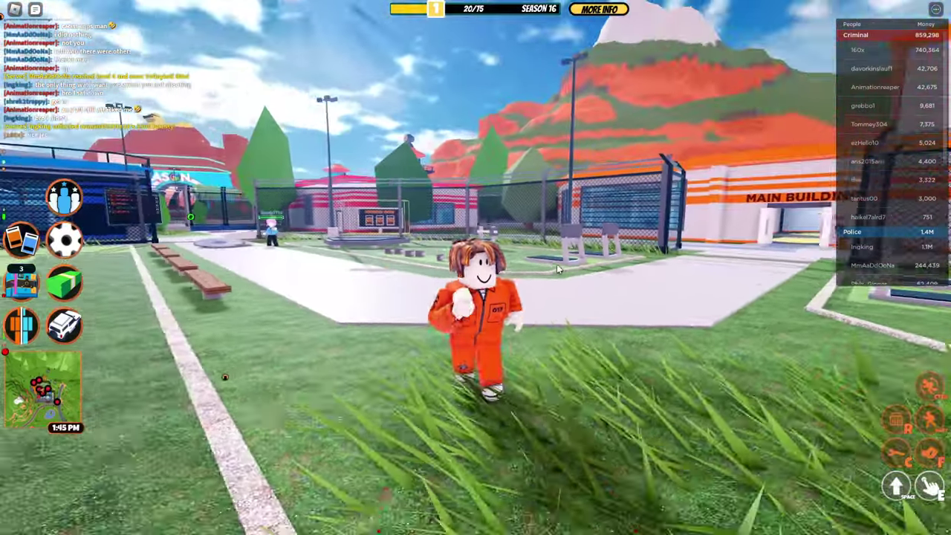